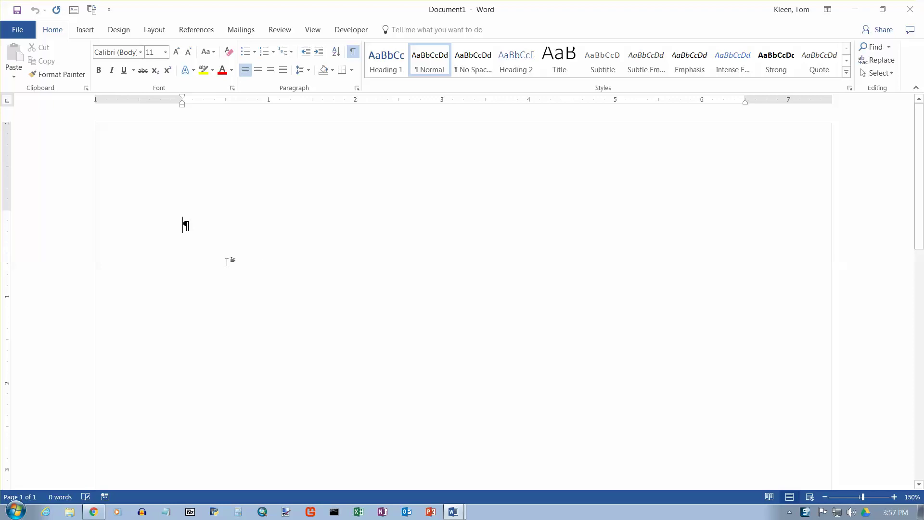
Step: With the ruler shown, leave one tab on the empty line at the half-inch default stop
left_click(197, 226)
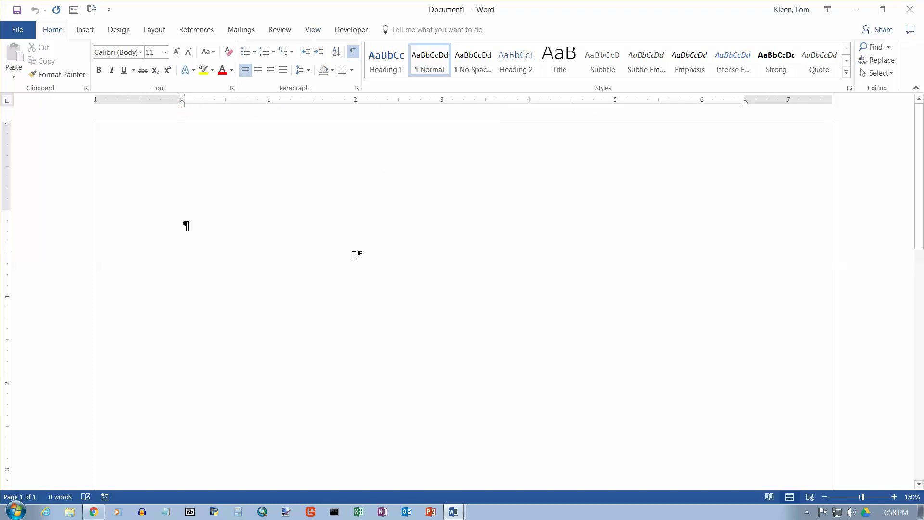
left_click(314, 30)
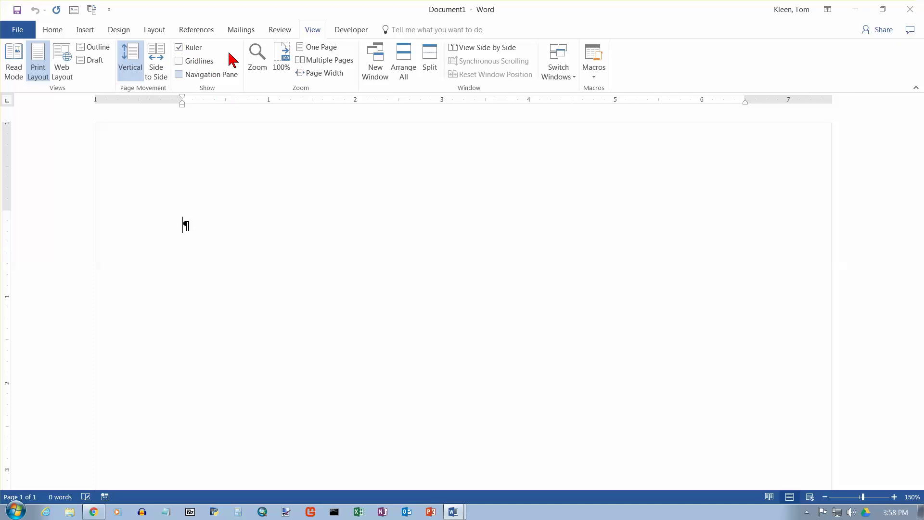
left_click(53, 30)
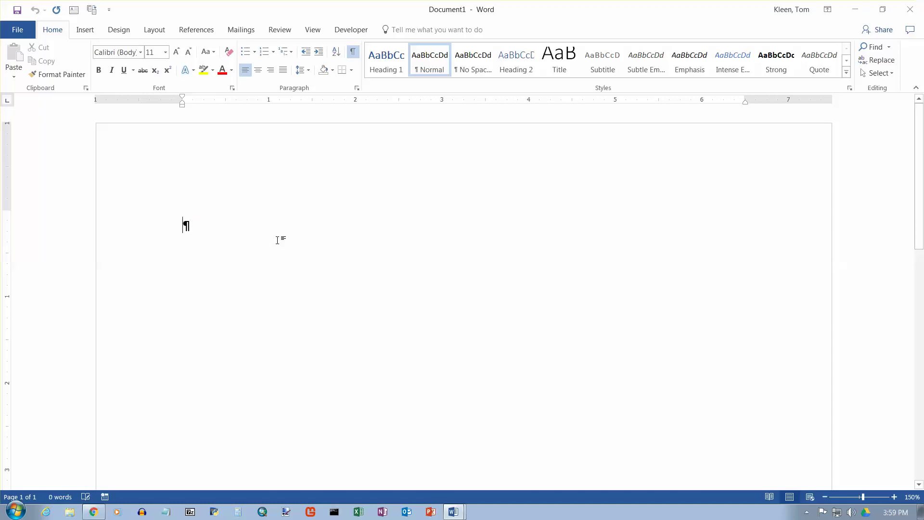
key("Tab")
key("Tab")
key("Tab")
key("Tab")
key("BackSpace")
key("BackSpace")
key("BackSpace")
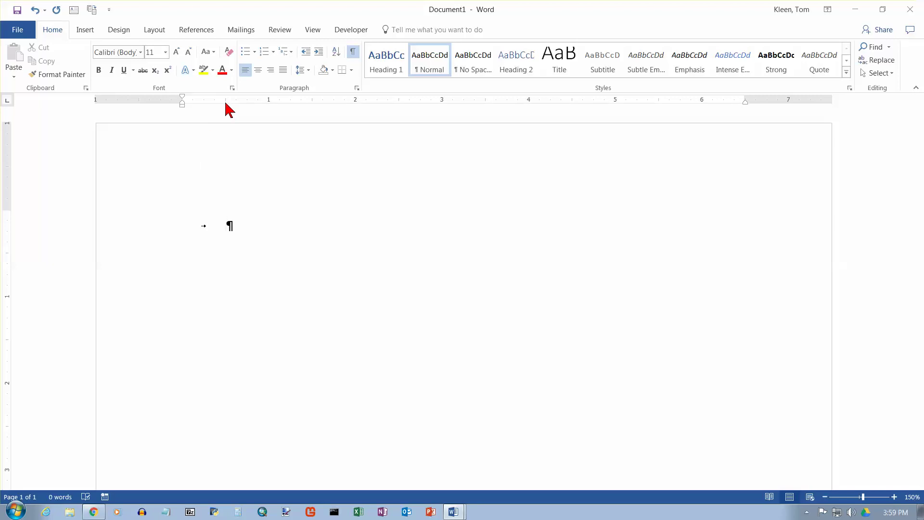
Step: Add a second tab so the empty line reaches 1 inch, checking it against the ruler guide
left_click_drag(225, 103, 226, 103)
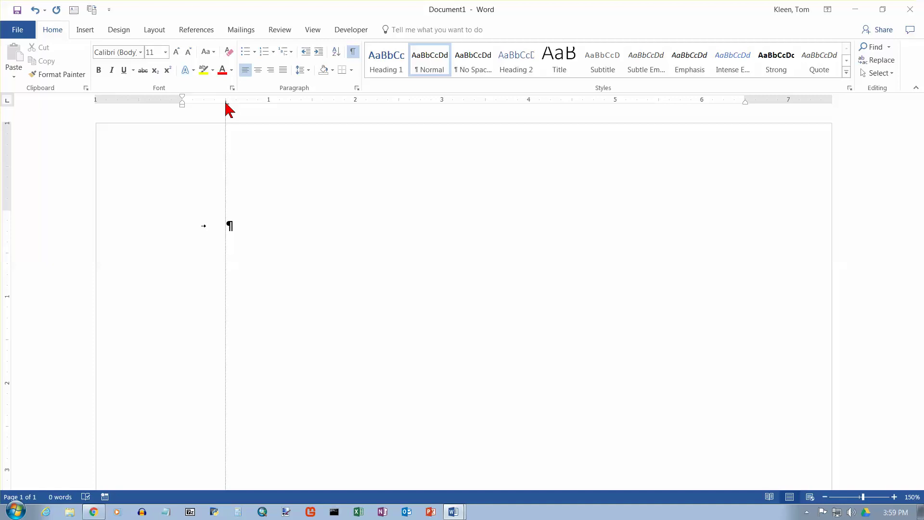
key("Tab")
left_click_drag(226, 103, 269, 103)
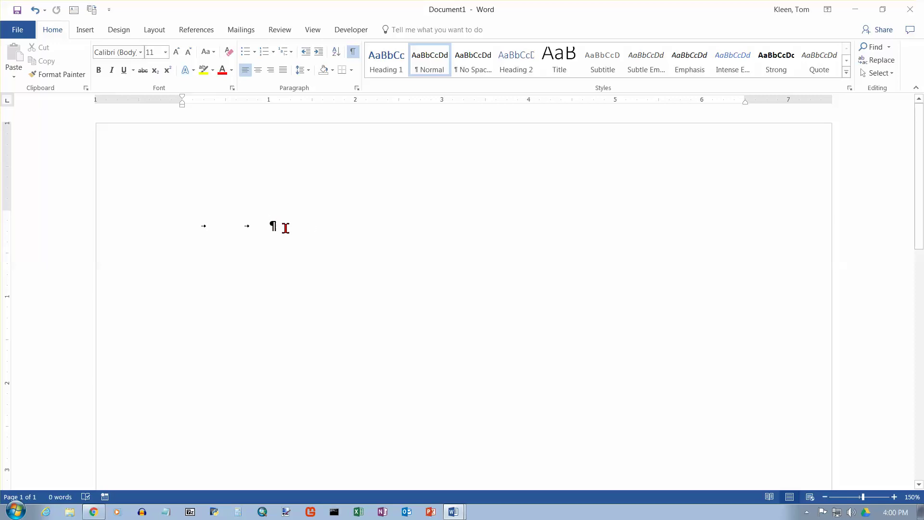
Step: Type 'jkljkljkljlkjkl' and 'jkljkl;jkl;jkl;j;kl' on the first two tabbed lines
left_click(271, 227)
left_click(271, 226)
type("jkljkljkljlkjkl")
key("Return")
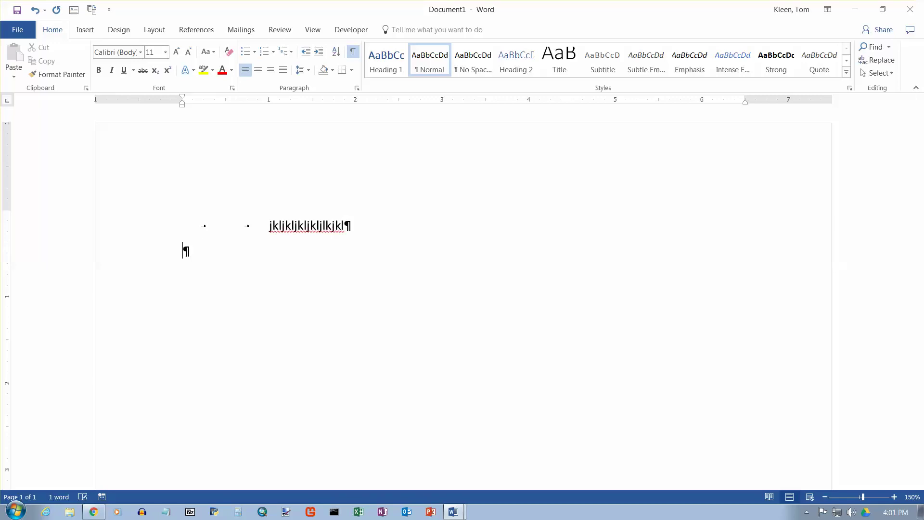
key("Tab")
Step: Add two more tabbed lines, 'jkljkl;jlk;jl;kjl;kjl;' and 'jkljlkjlk;j;l;jkl', aligned at 1 inch
key("Tab")
type("jkljkl;jkl;jkl;j;kl")
key("Return")
key("Tab")
key("Tab")
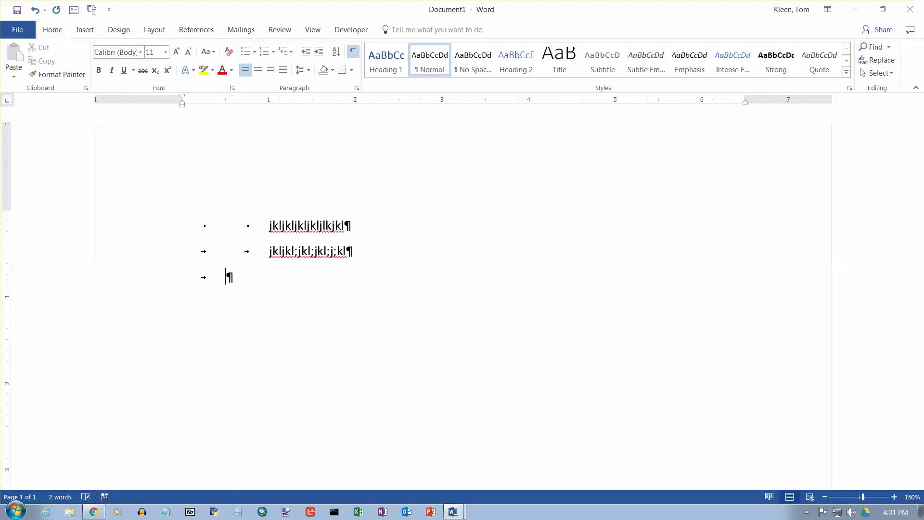
type("jkljkl;jlk;jl;kjl;kjl;")
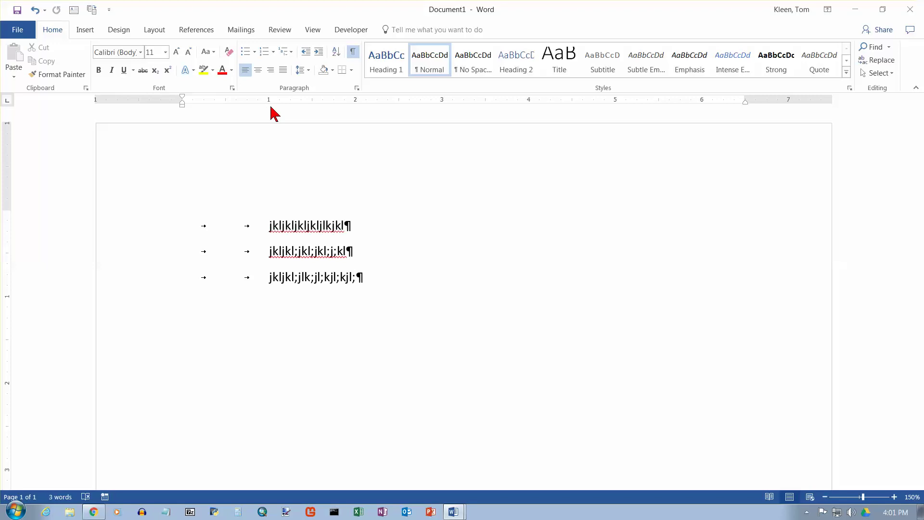
left_click_drag(269, 106, 268, 118)
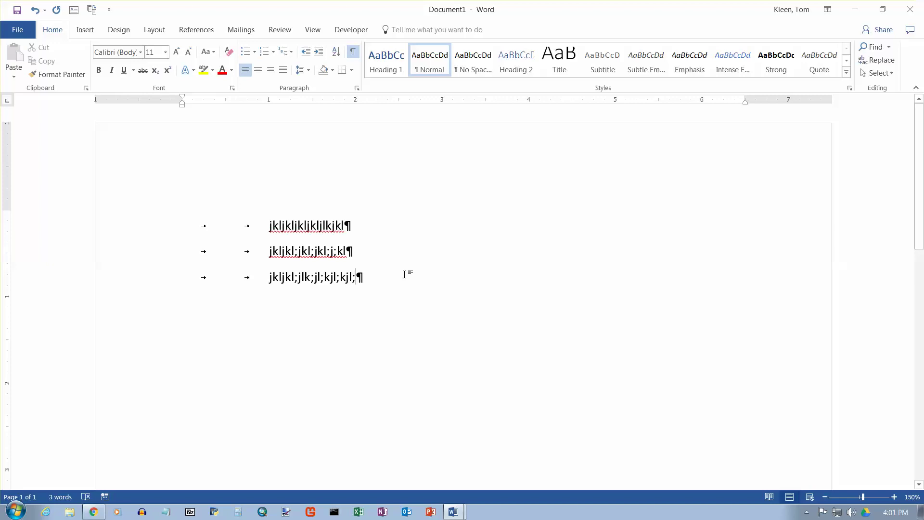
key("Return")
key("Tab")
key("Tab")
type("jkljlkjlk;j;l;jkl")
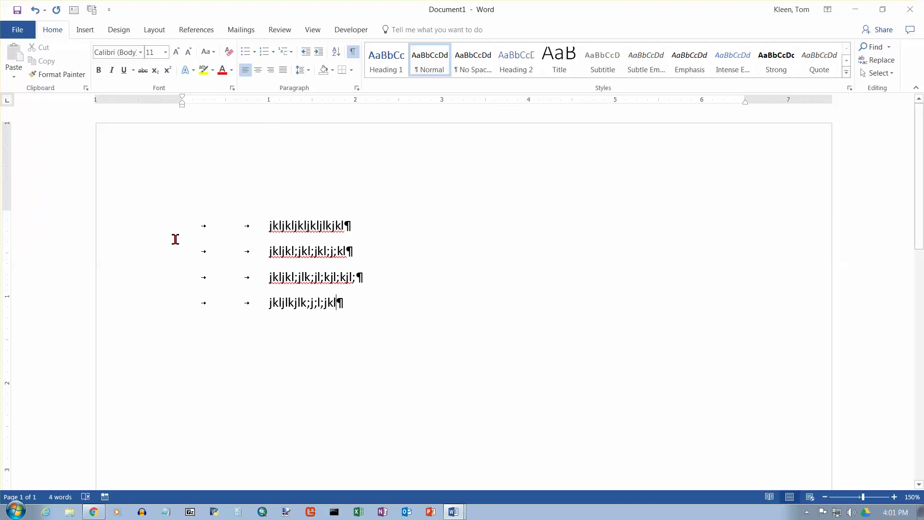
Step: Delete the four lines and type 'jkljkljlk;' after one tab at the 1.5-inch stop
left_click_drag(196, 221, 387, 300)
key("Delete")
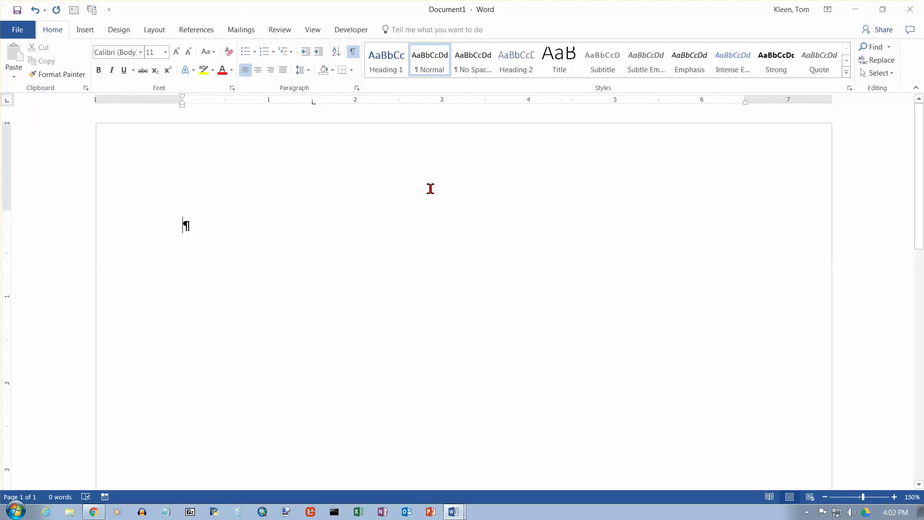
key("Tab")
type("jkljkljlk;")
Step: Add tabbed lines 'jkl;jkl;j;lj' and 'jkl;jklj;lj;' aligned at 1.5 inches
key("Return")
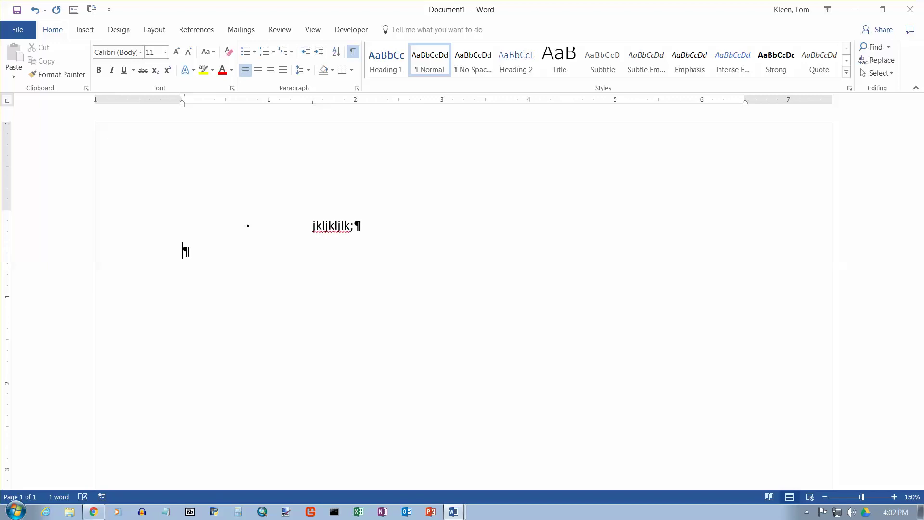
key("Tab")
type("jkl;jkl;j;lj")
key("Return")
key("Tab")
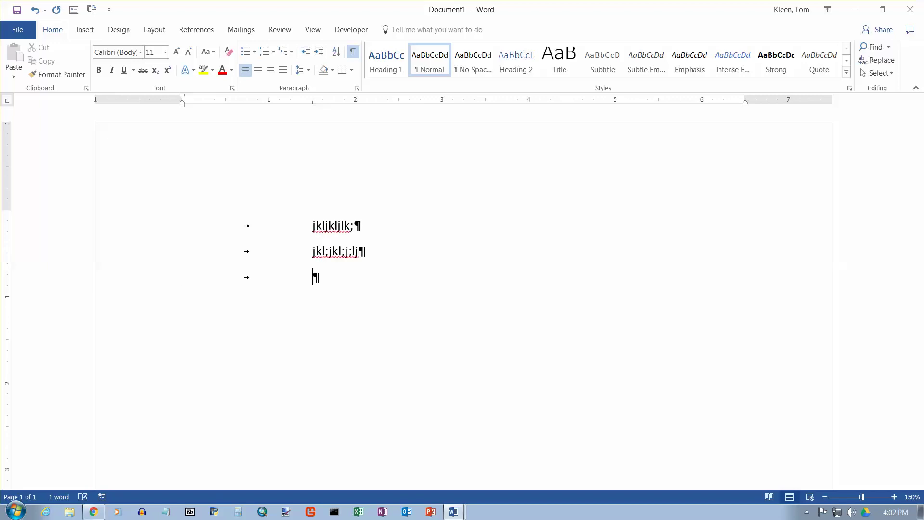
type("jkl;jklj;lj;")
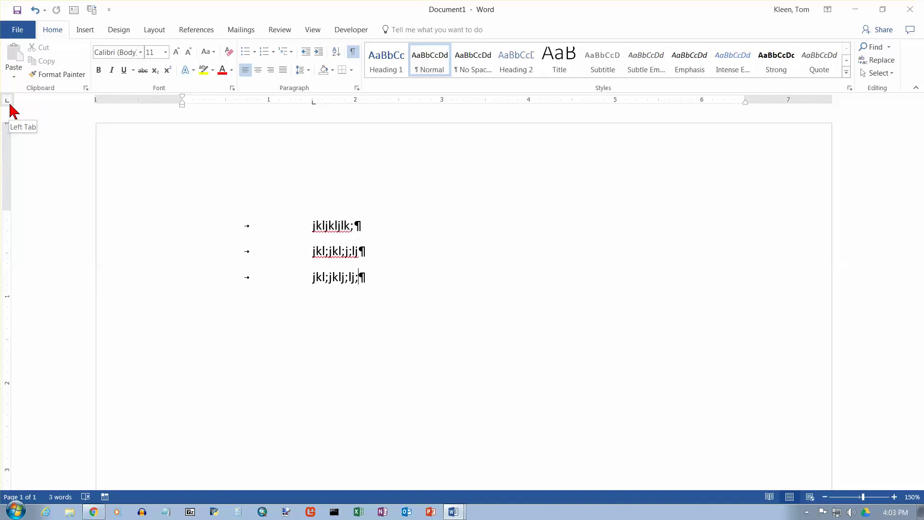
left_click(10, 105)
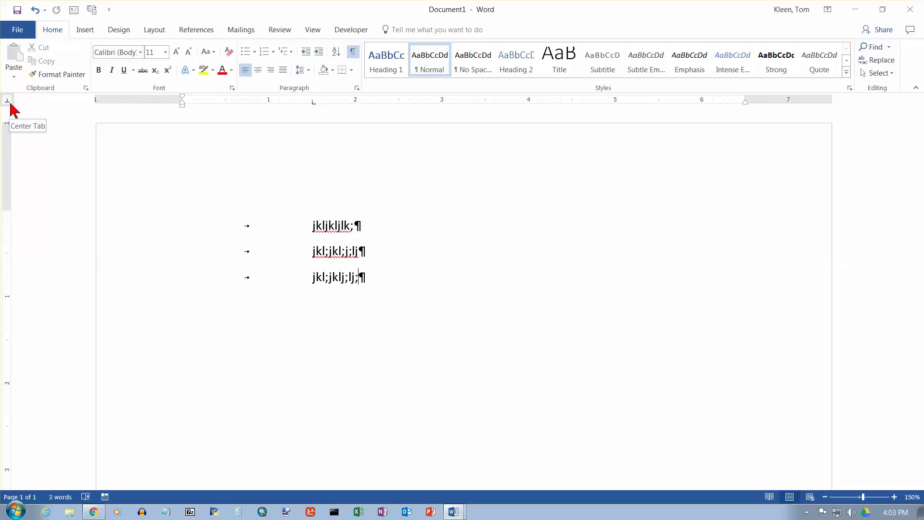
left_click(10, 103)
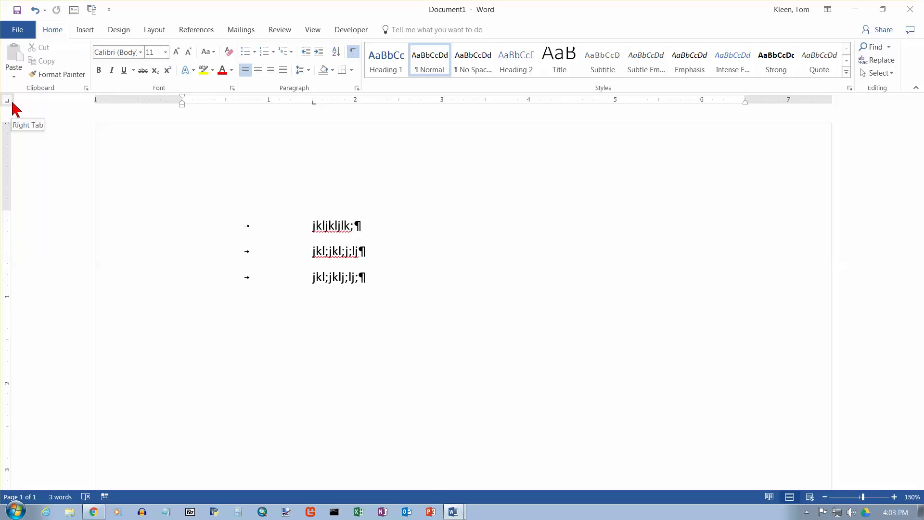
left_click(8, 101)
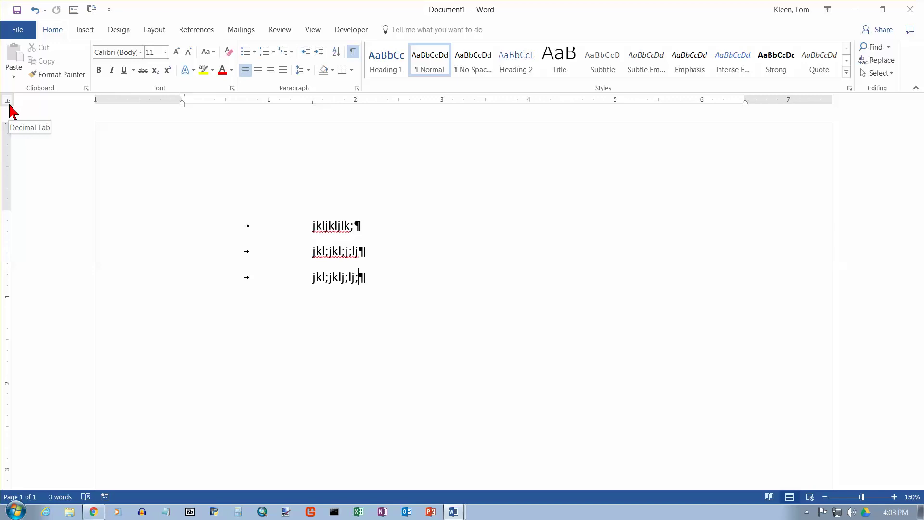
left_click(10, 105)
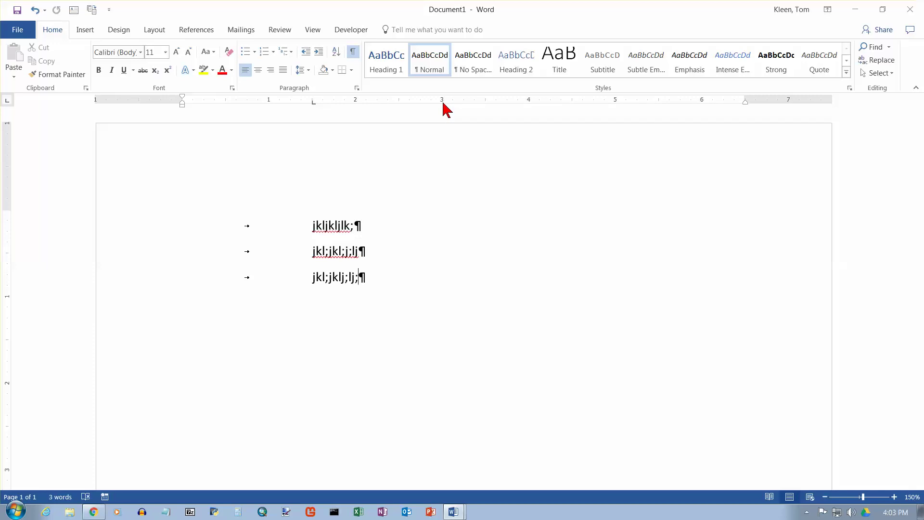
Step: Select the three tabbed lines and add a left tab stop at 3 inches
left_click_drag(211, 224, 413, 276)
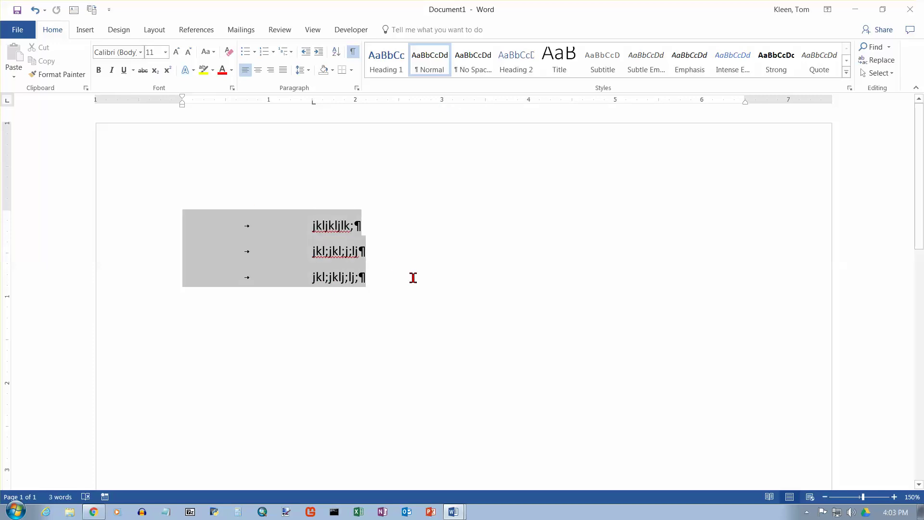
left_click(441, 101)
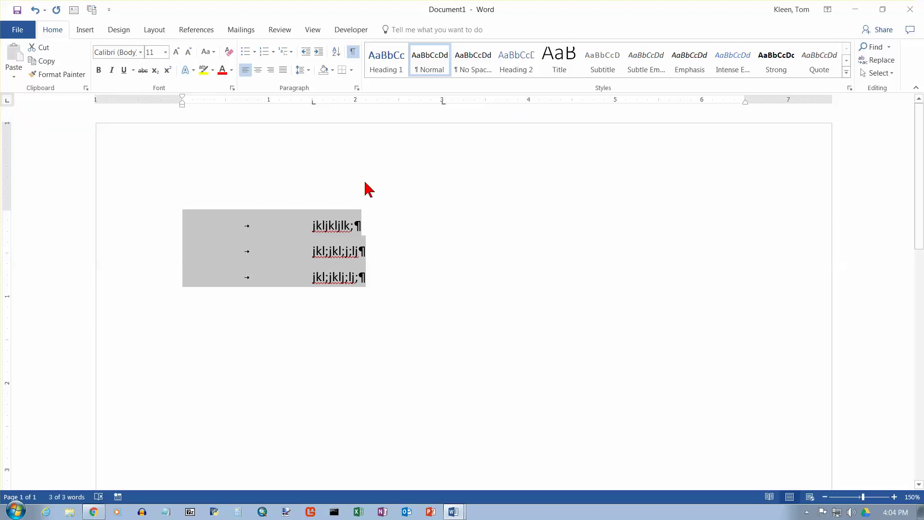
Step: Tab in second-column entries 'jkl;jkl;jkl;jl;', 'jkljkl;jkl;j;j;' and 'jkljkl;jkl;j;lk' at 3 inches
left_click(361, 224)
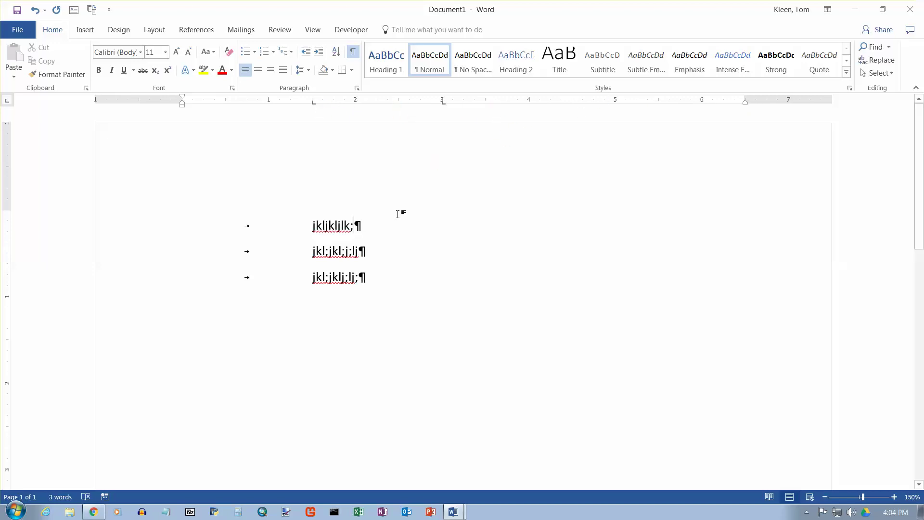
key("Tab")
type("jkl;jkl;jkl;jl;")
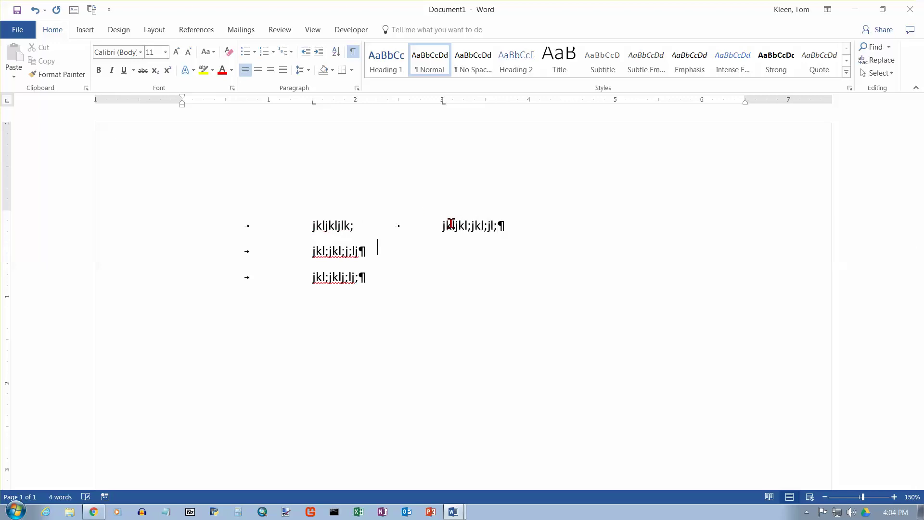
key("Tab")
type("jkljkl;jkl;")
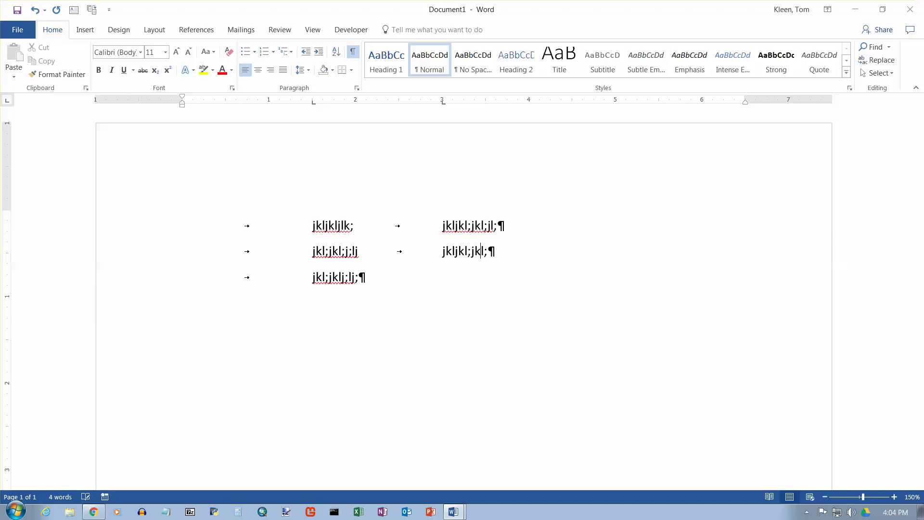
type("j;j;")
key("Down")
key("Tab")
type("jkljkl;jkl;j;lk")
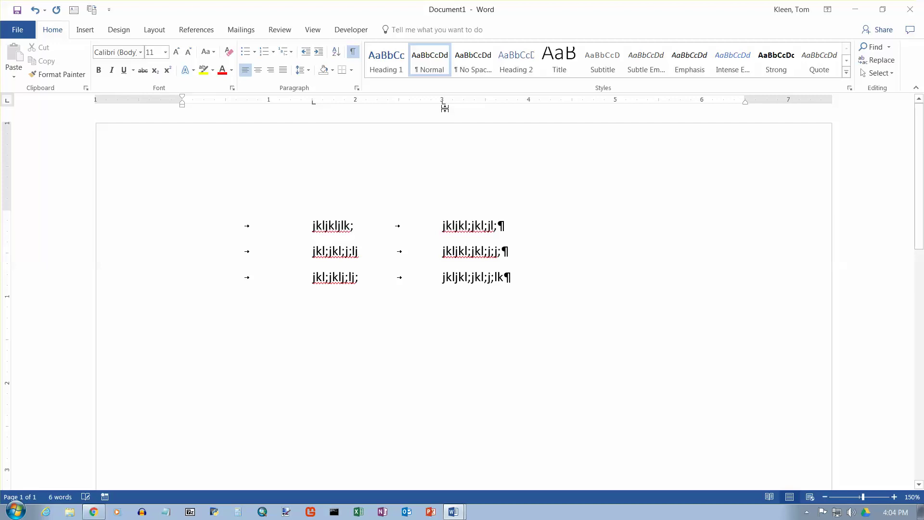
left_click_drag(443, 104, 444, 104)
Step: Select the three lines and move the tab stops from 1.5" to 1" and 3" to 4"
left_click_drag(157, 227, 153, 276)
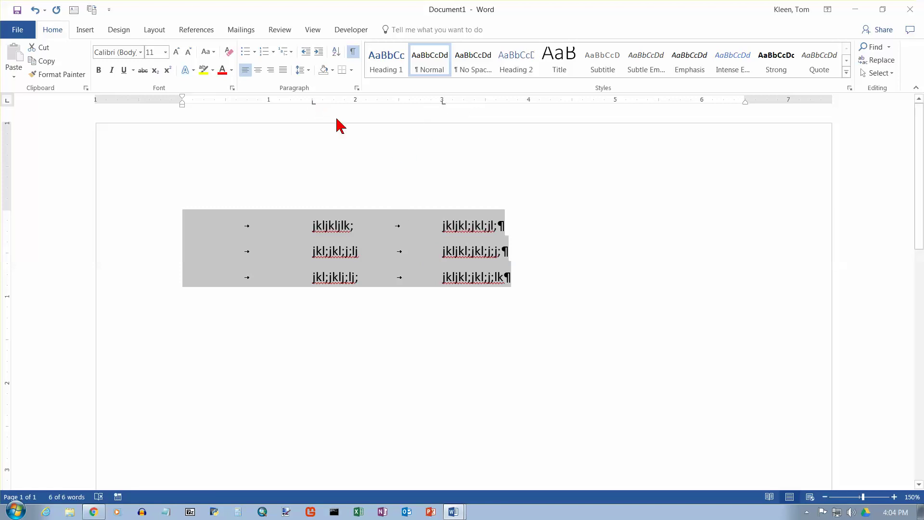
left_click_drag(313, 103, 260, 103)
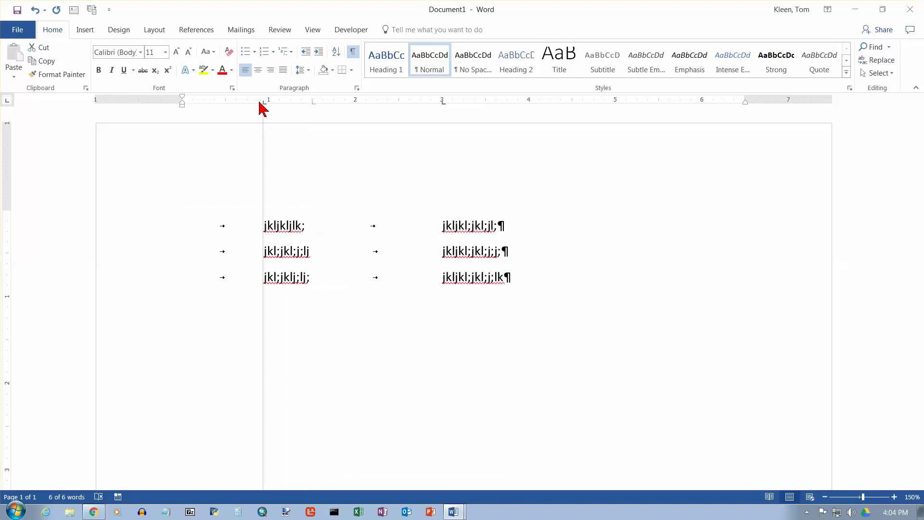
left_click_drag(262, 109, 268, 107)
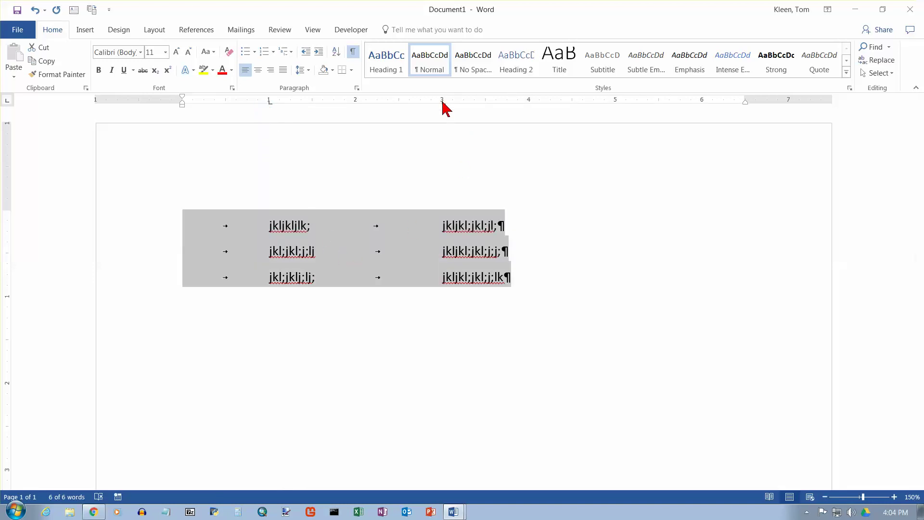
left_click_drag(443, 103, 528, 104)
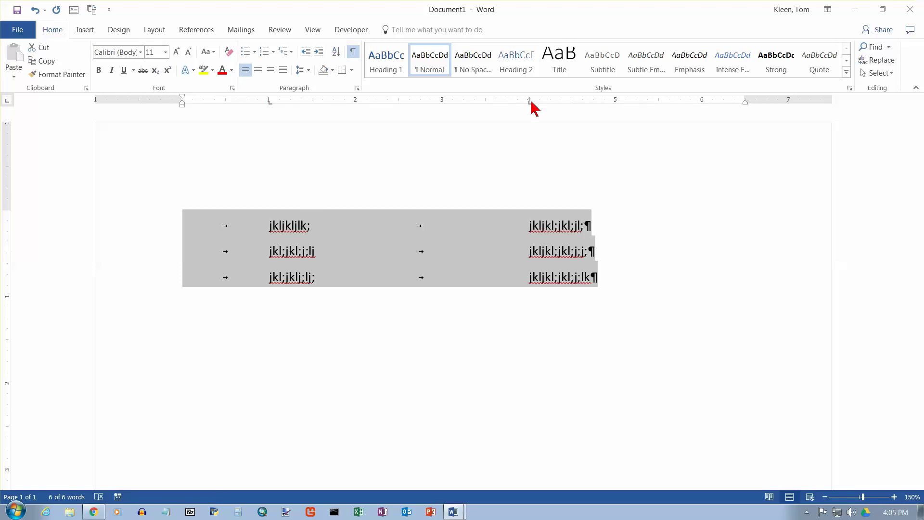
left_click(226, 233)
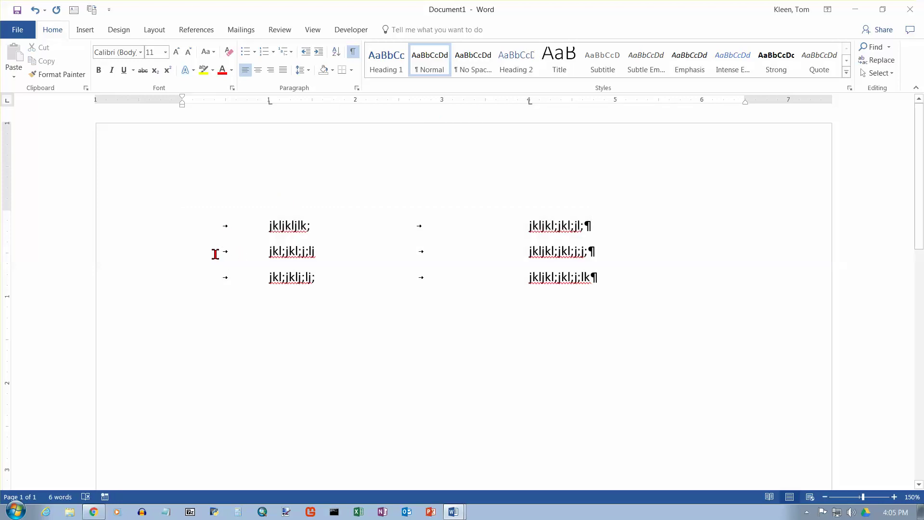
double_click(235, 252)
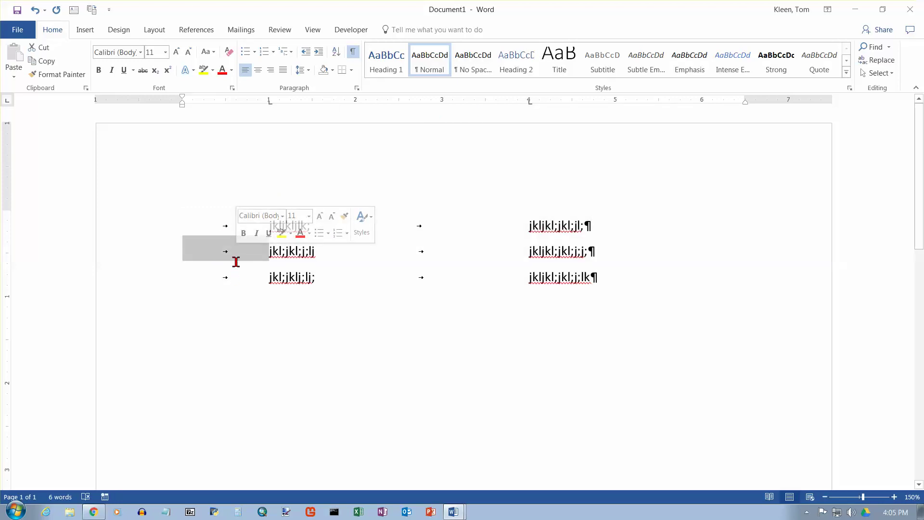
left_click(199, 227)
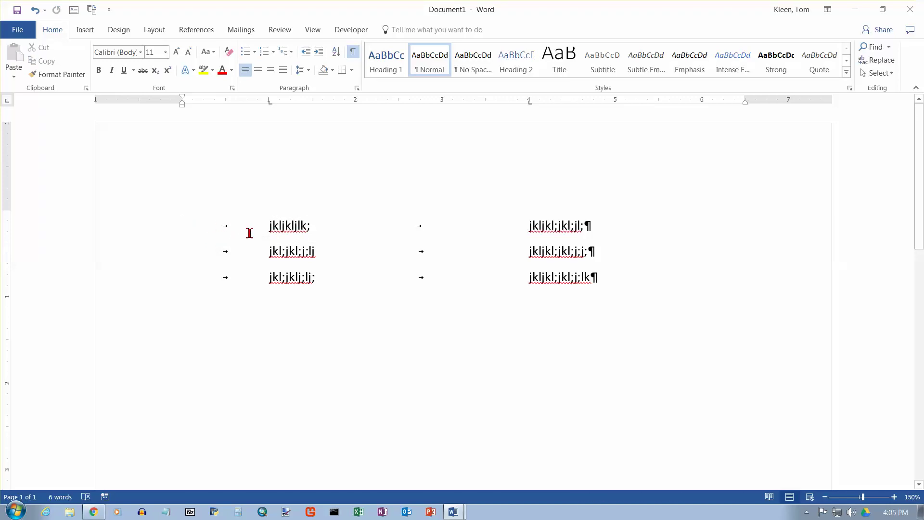
left_click(354, 52)
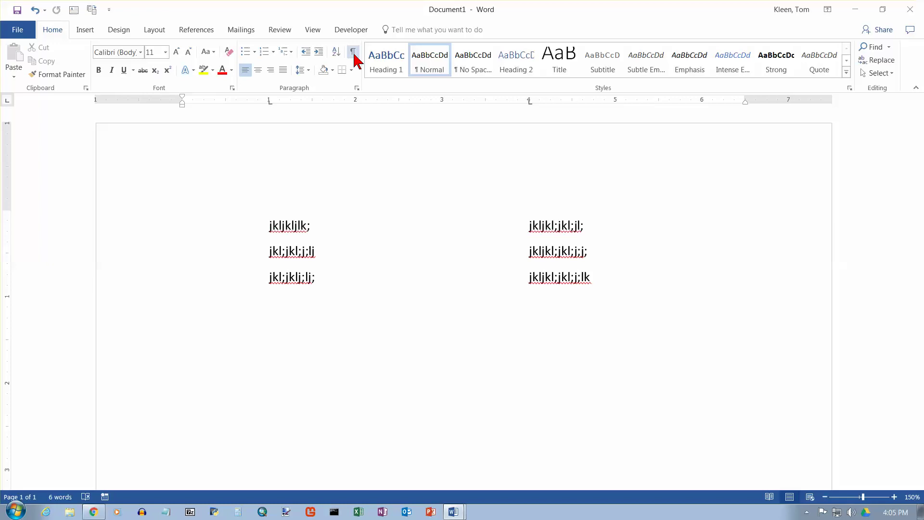
left_click(355, 55)
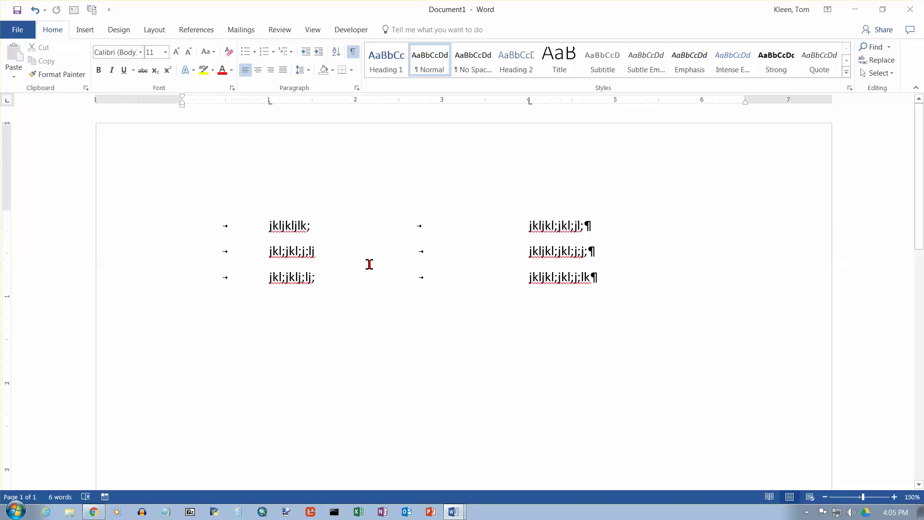
left_click_drag(144, 233, 135, 272)
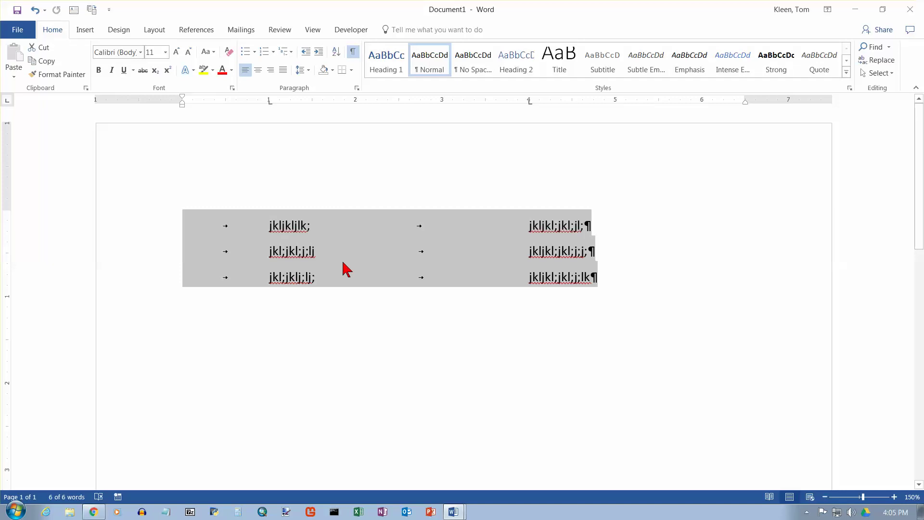
left_click(364, 231)
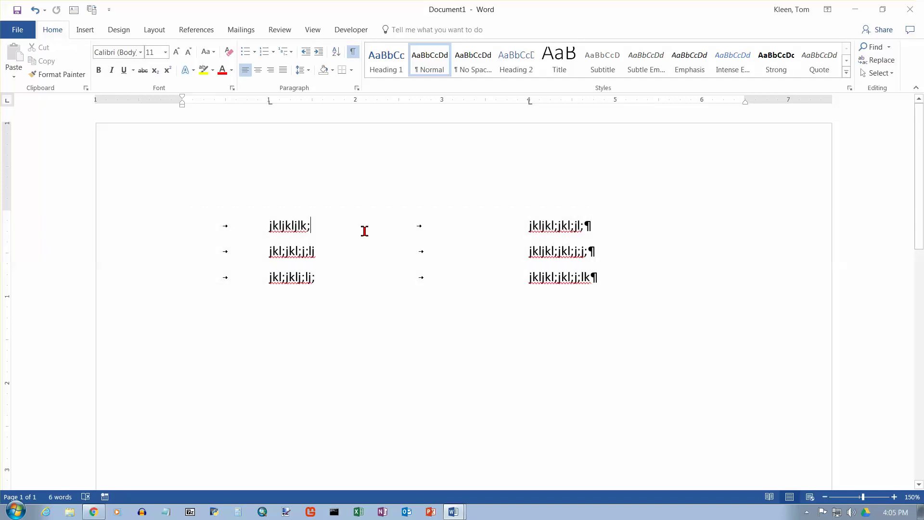
left_click(164, 233)
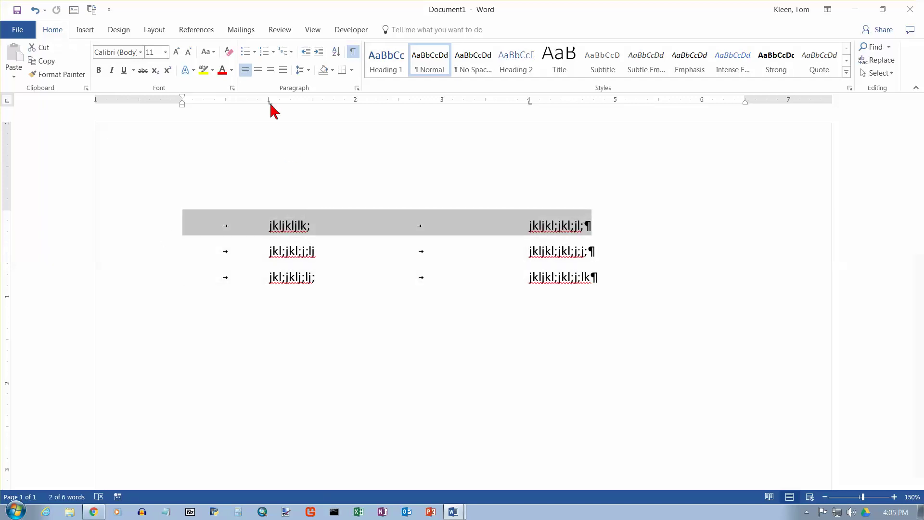
left_click_drag(281, 103, 314, 103)
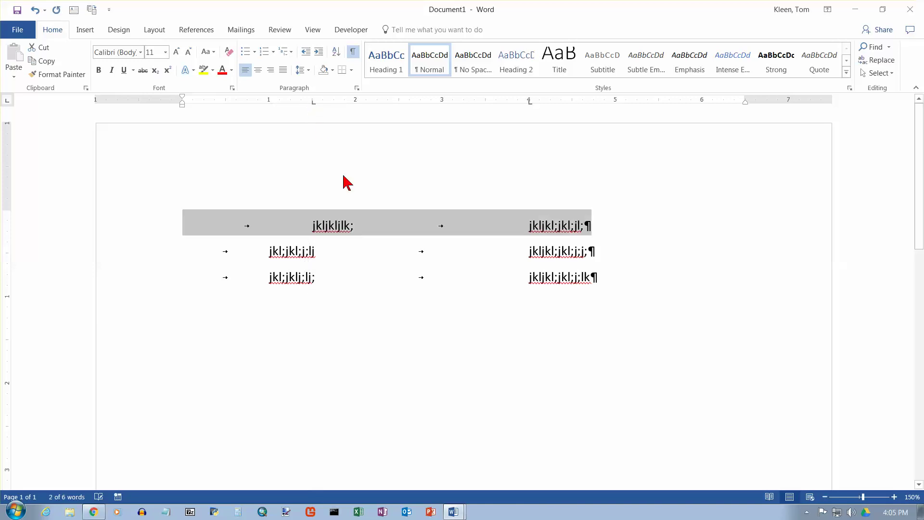
left_click(35, 10)
left_click_drag(154, 231, 153, 271)
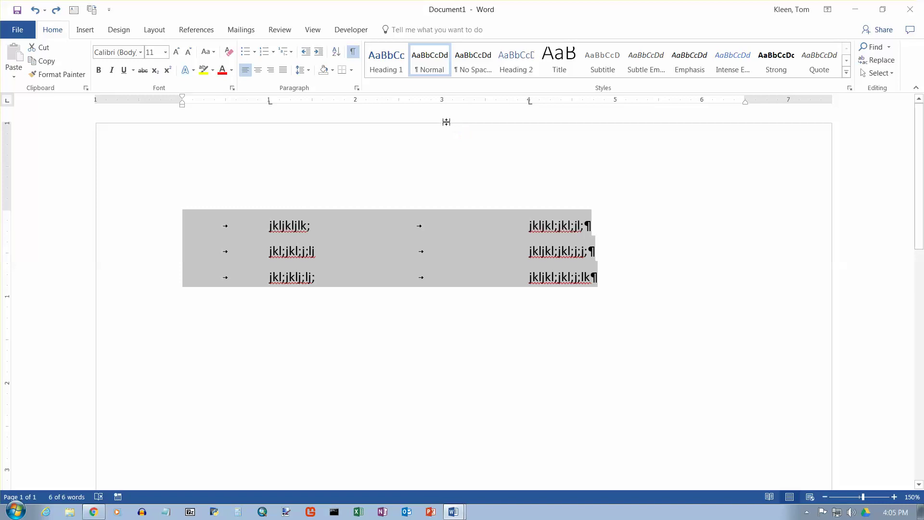
Step: Add a left tab stop at 2.5 inches and drag the 4-inch stop off the ruler
left_click(400, 101)
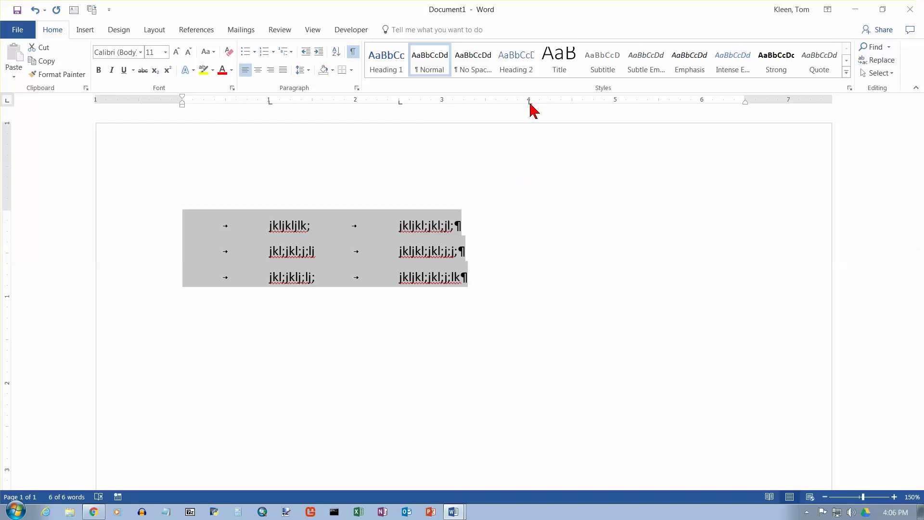
left_click_drag(530, 104, 530, 110)
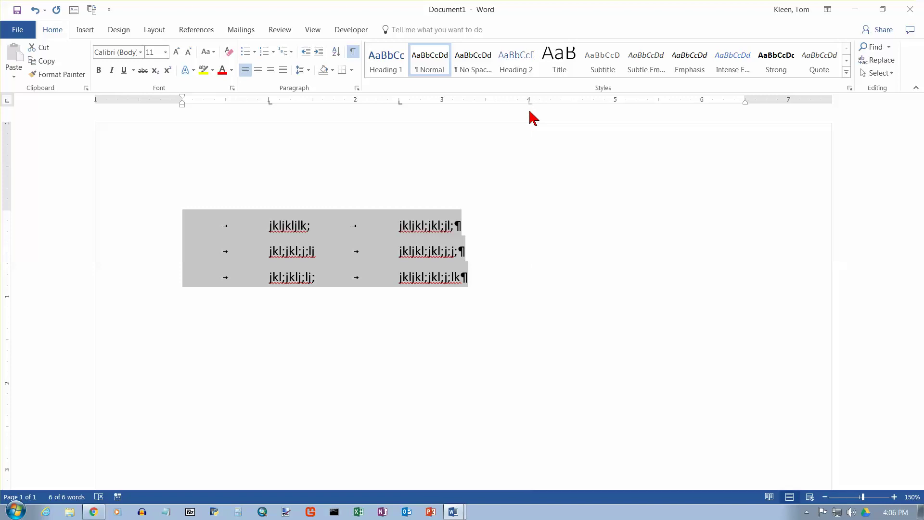